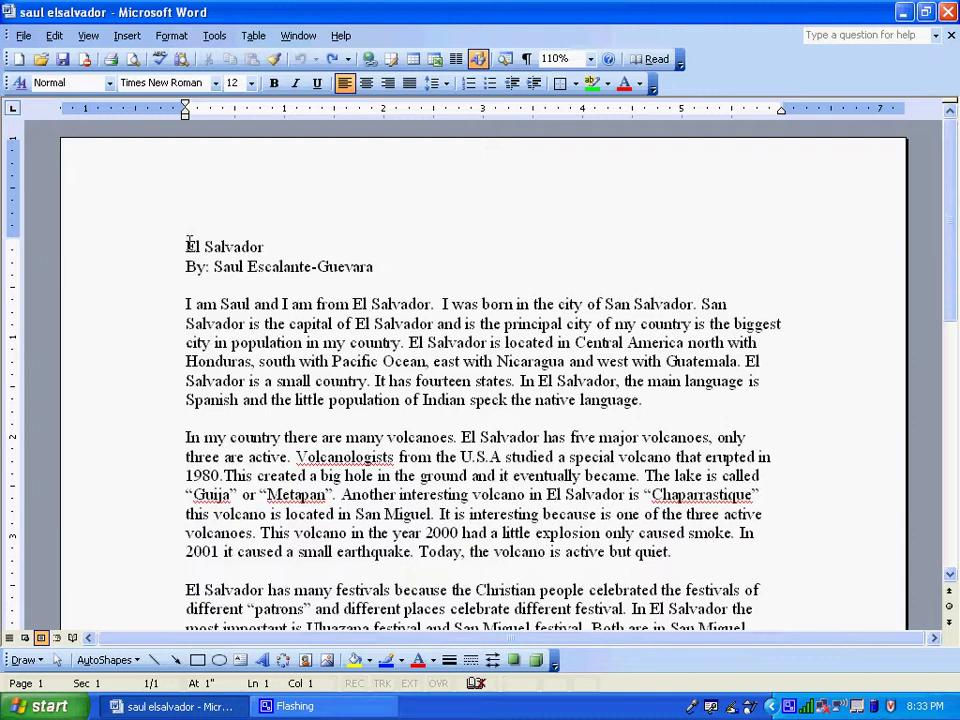
drag(188, 246, 270, 246)
click(186, 246)
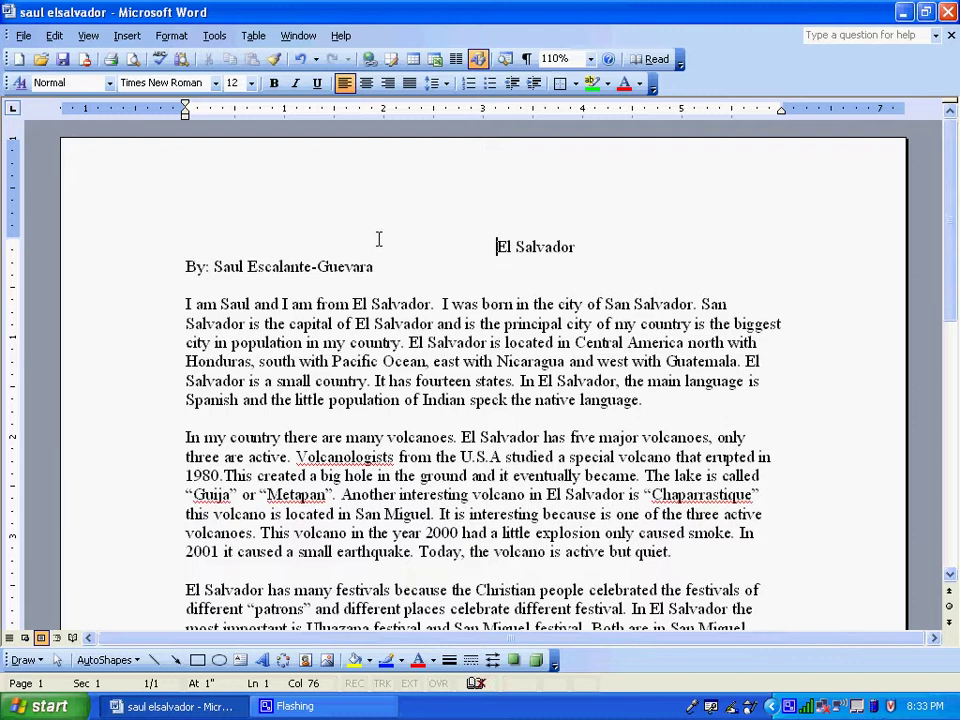
key(BackSpace)
key(BackSpace)
key(BackSpace)
key(BackSpace)
key(BackSpace)
key(BackSpace)
key(BackSpace)
key(BackSpace)
key(BackSpace)
key(BackSpace)
key(BackSpace)
key(BackSpace)
key(BackSpace)
key(BackSpace)
key(BackSpace)
key(BackSpace)
key(BackSpace)
key(BackSpace)
key(BackSpace)
key(BackSpace)
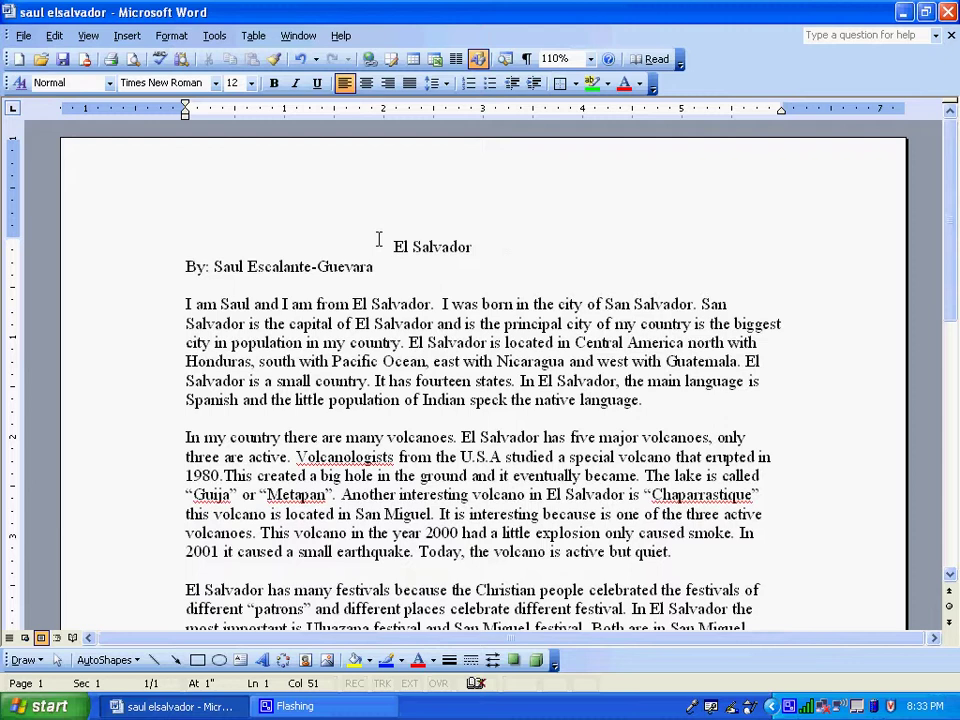
key(BackSpace)
key(BackSpace)
key(BackSpace)
key(BackSpace)
key(BackSpace)
key(BackSpace)
key(BackSpace)
key(BackSpace)
key(BackSpace)
key(BackSpace)
key(BackSpace)
key(BackSpace)
key(BackSpace)
key(BackSpace)
key(BackSpace)
key(BackSpace)
key(BackSpace)
key(BackSpace)
key(BackSpace)
key(BackSpace)
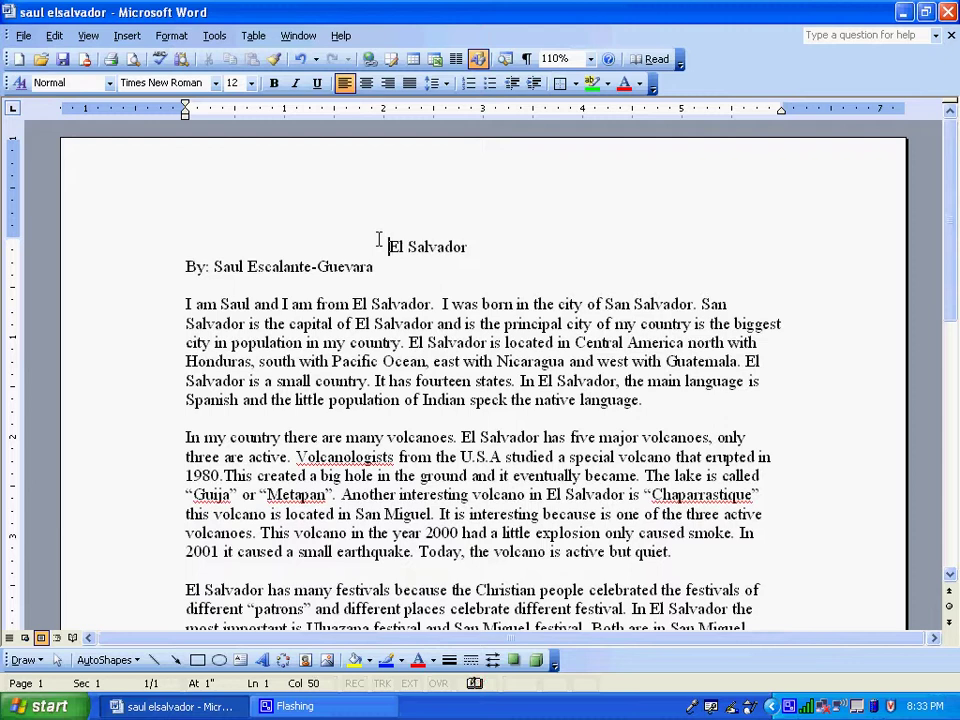
key(BackSpace)
key(BackSpace)
key(BackSpace)
key(BackSpace)
key(BackSpace)
key(BackSpace)
key(BackSpace)
key(BackSpace)
key(BackSpace)
key(BackSpace)
key(BackSpace)
key(BackSpace)
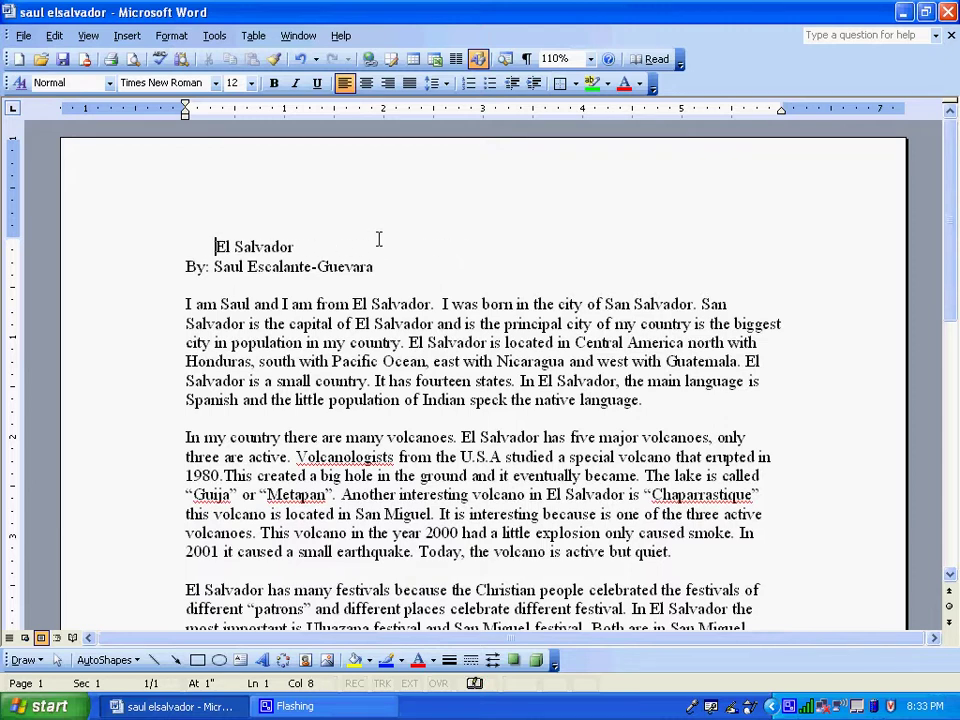
key(BackSpace)
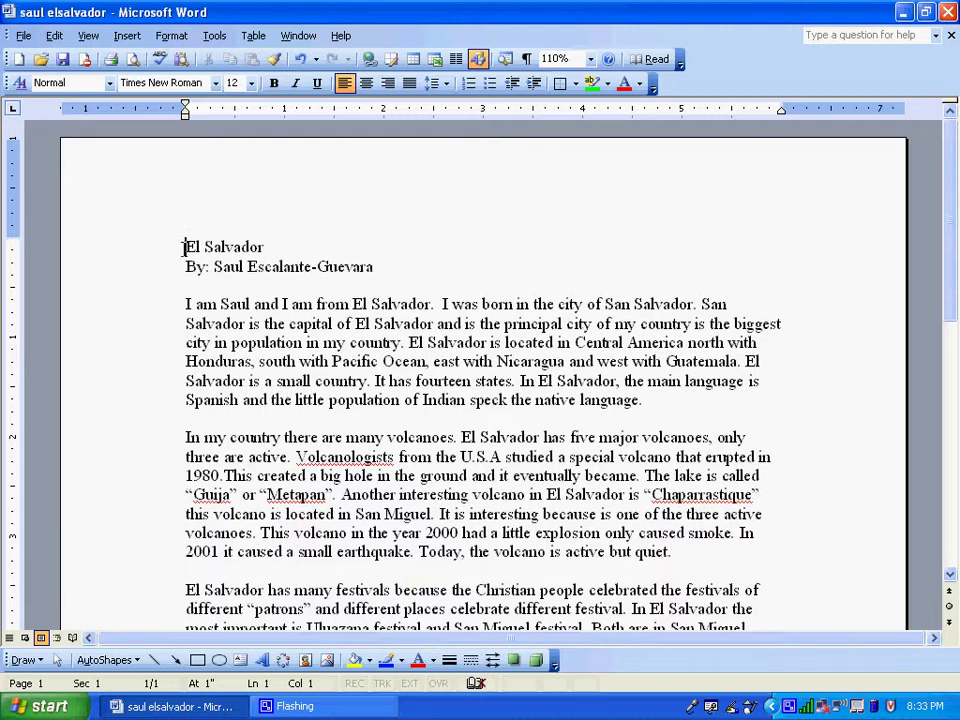
Center the essay title "El Salvador" and the author line below it.
drag(187, 247, 420, 268)
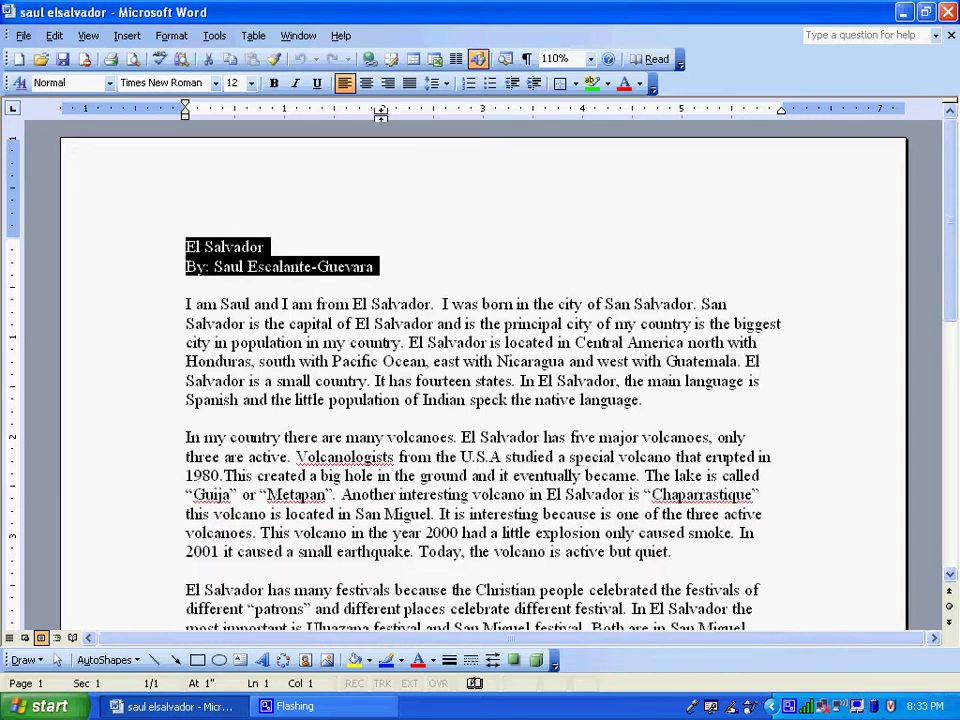
click(366, 84)
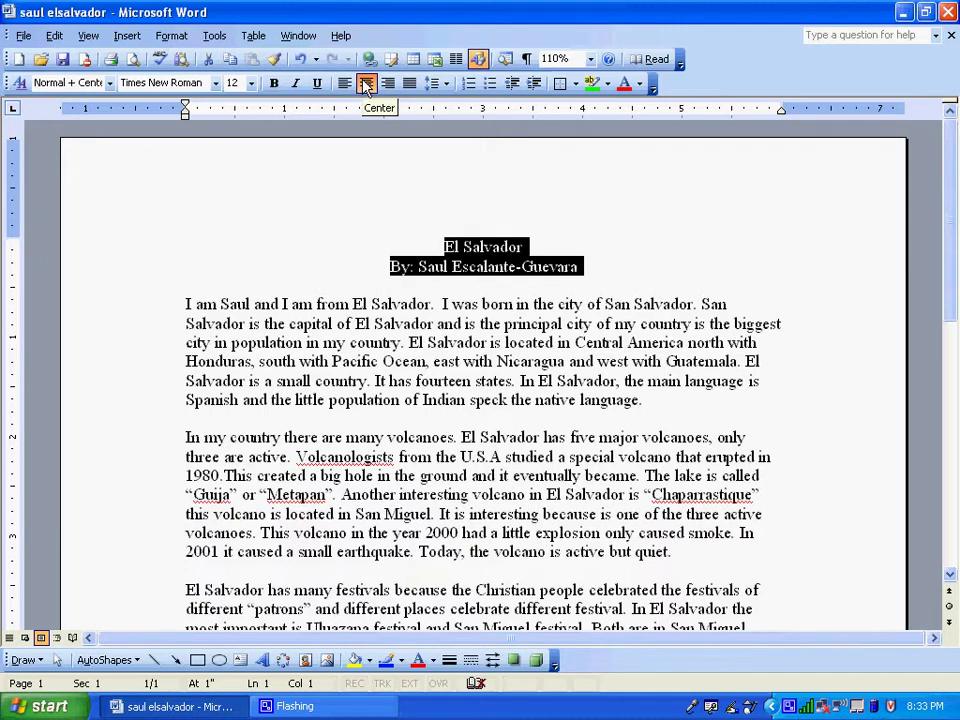
click(446, 246)
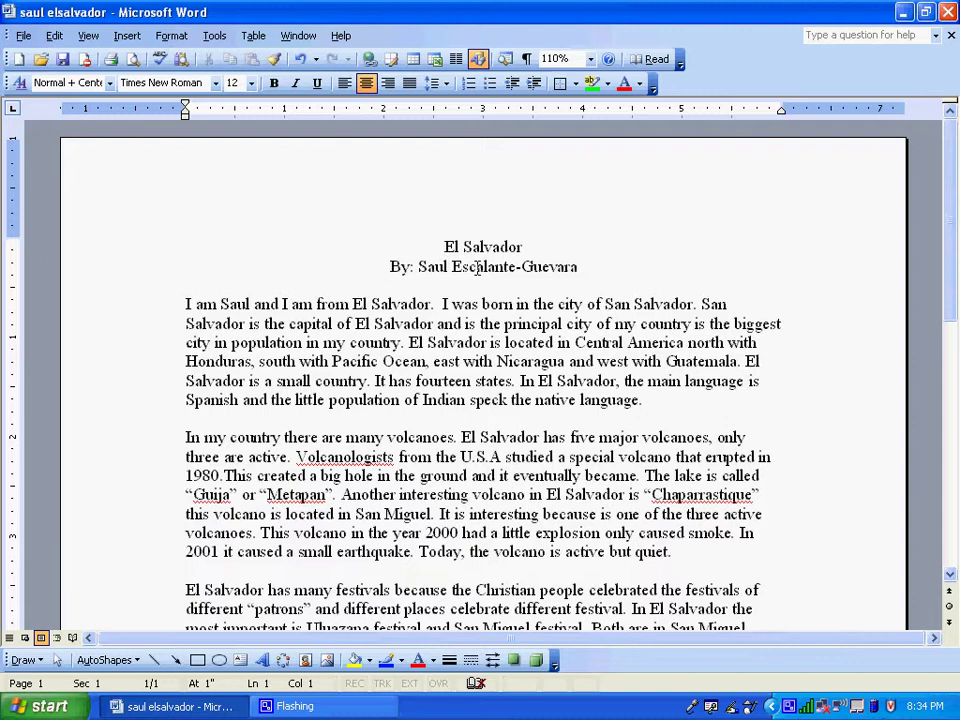
Make the title line "El Salvador" bold.
drag(446, 246, 522, 246)
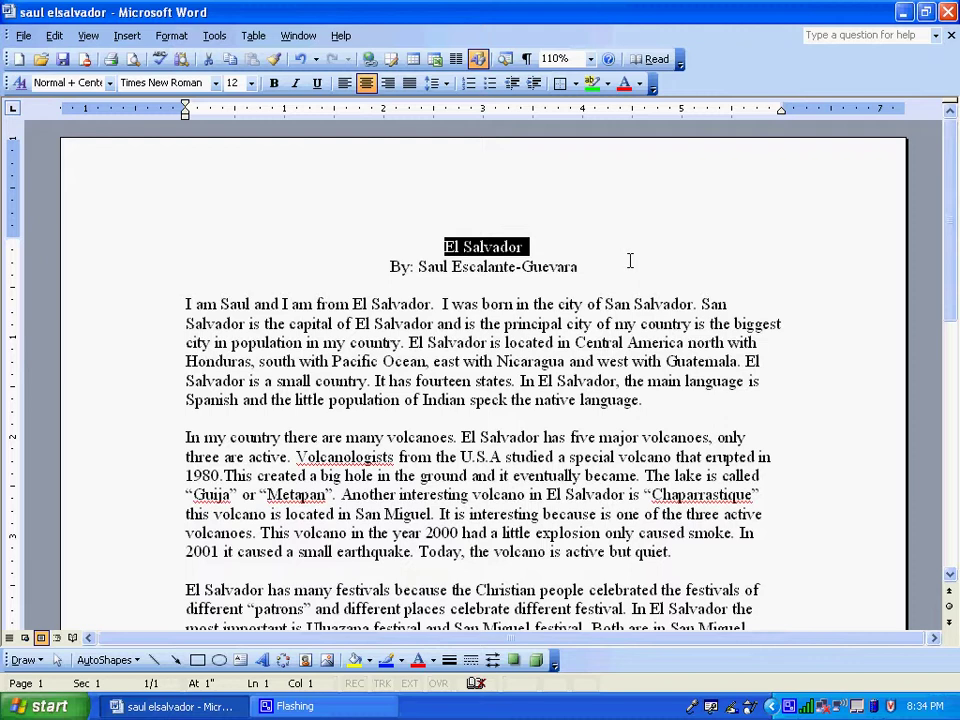
click(274, 84)
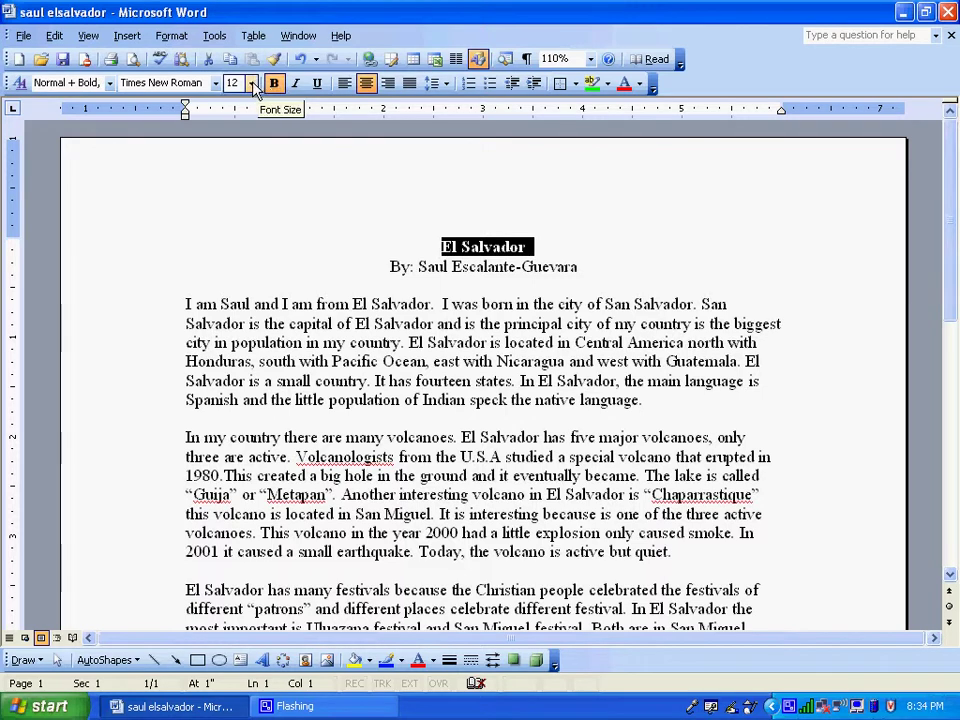
click(422, 342)
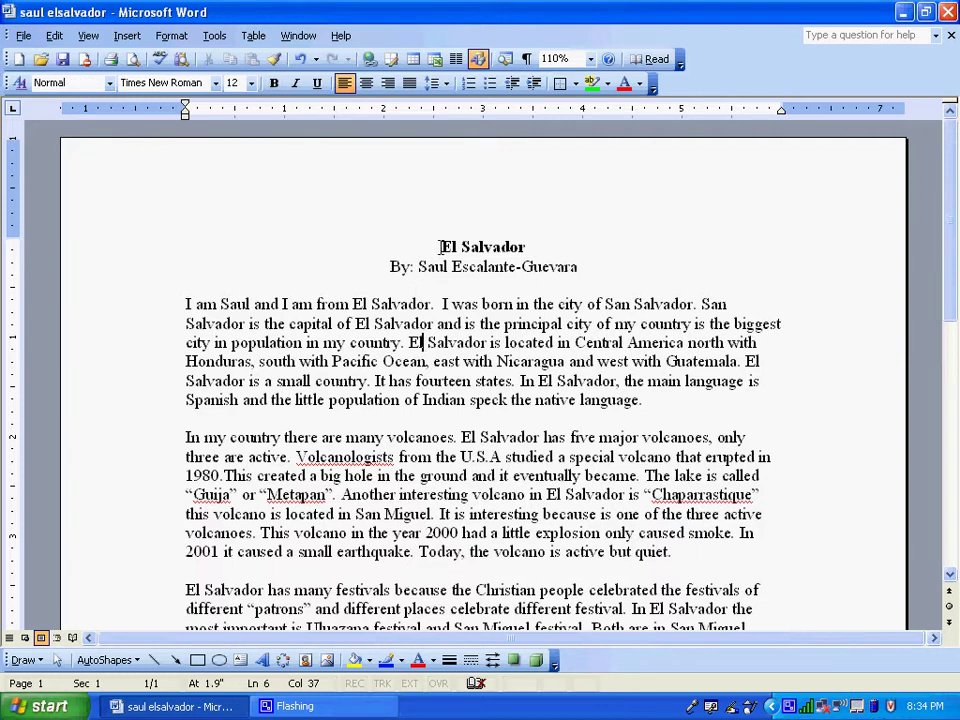
Set the font size of the title "El Salvador" to 18.
drag(440, 246, 507, 262)
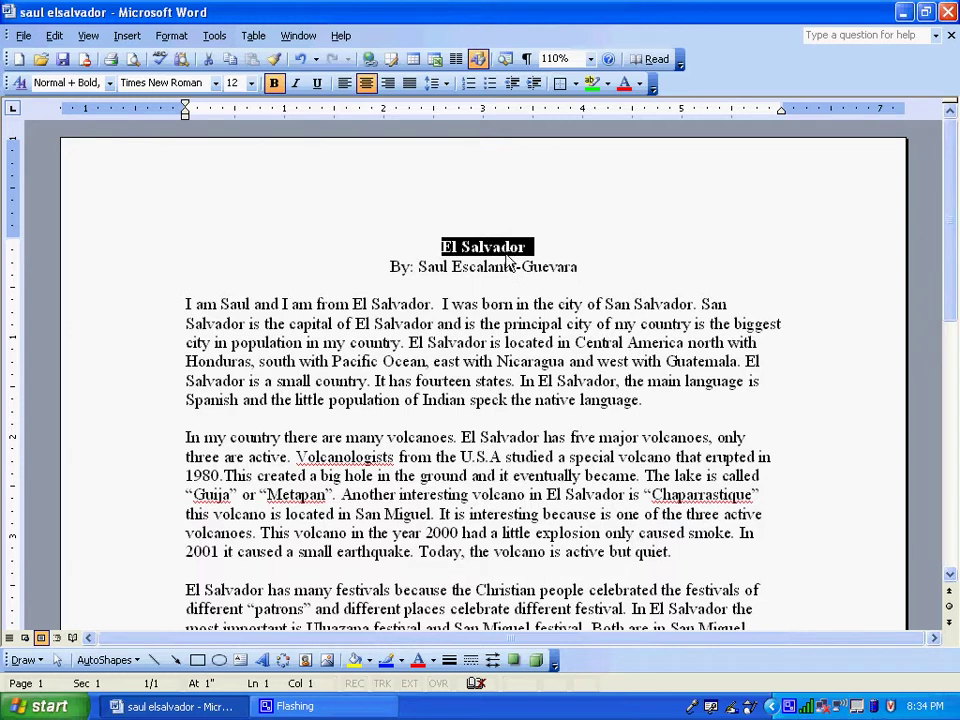
click(251, 83)
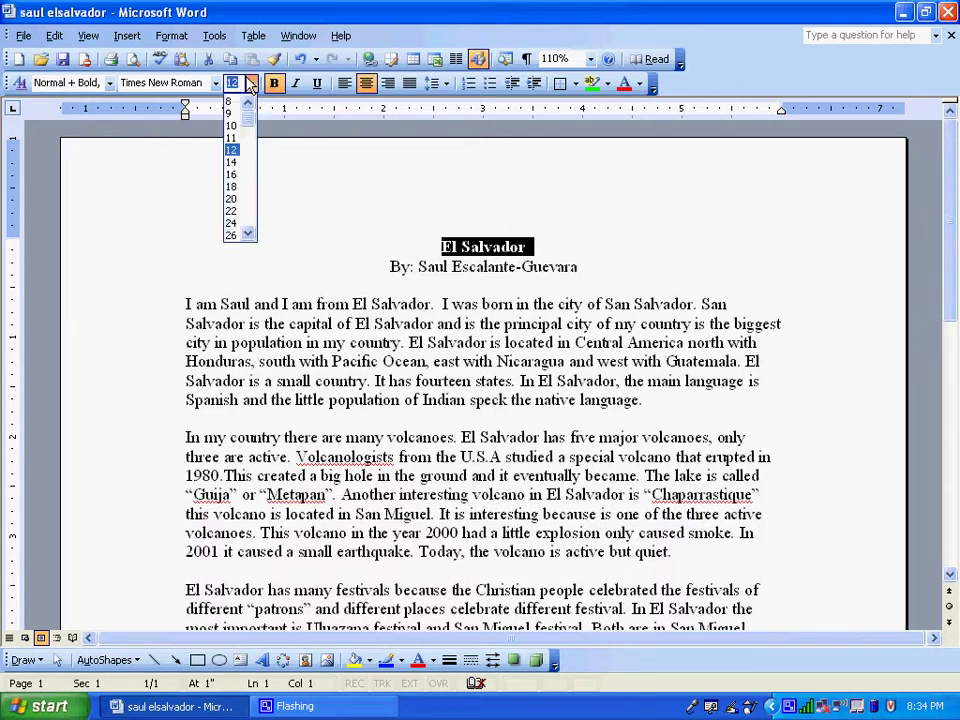
click(235, 188)
click(484, 370)
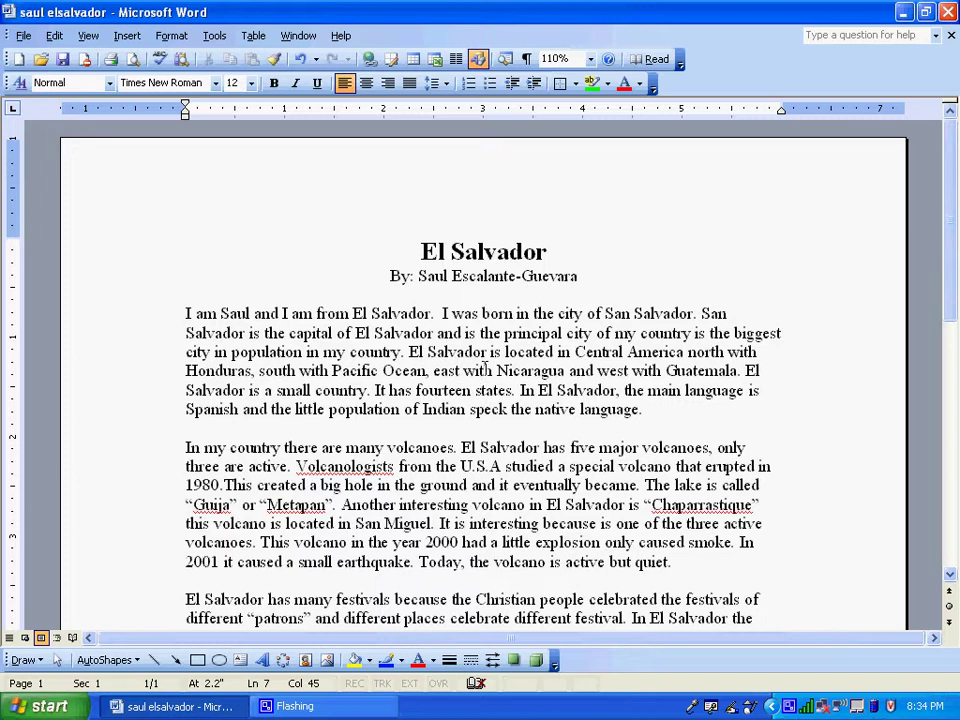
Set the font size of the author line under the title to 10.
drag(388, 276, 540, 265)
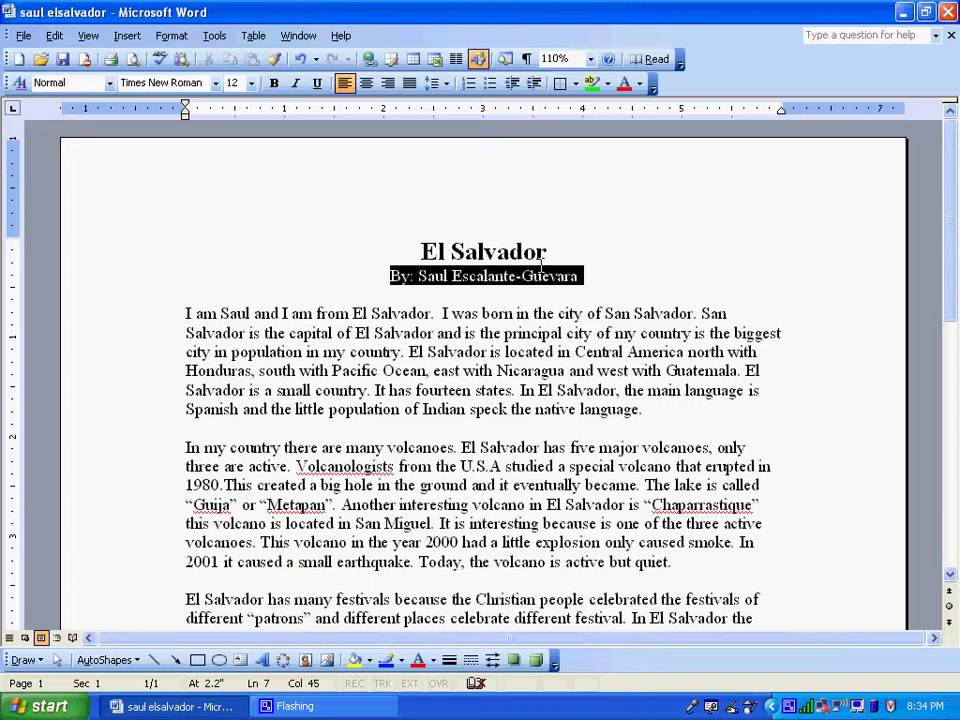
click(251, 85)
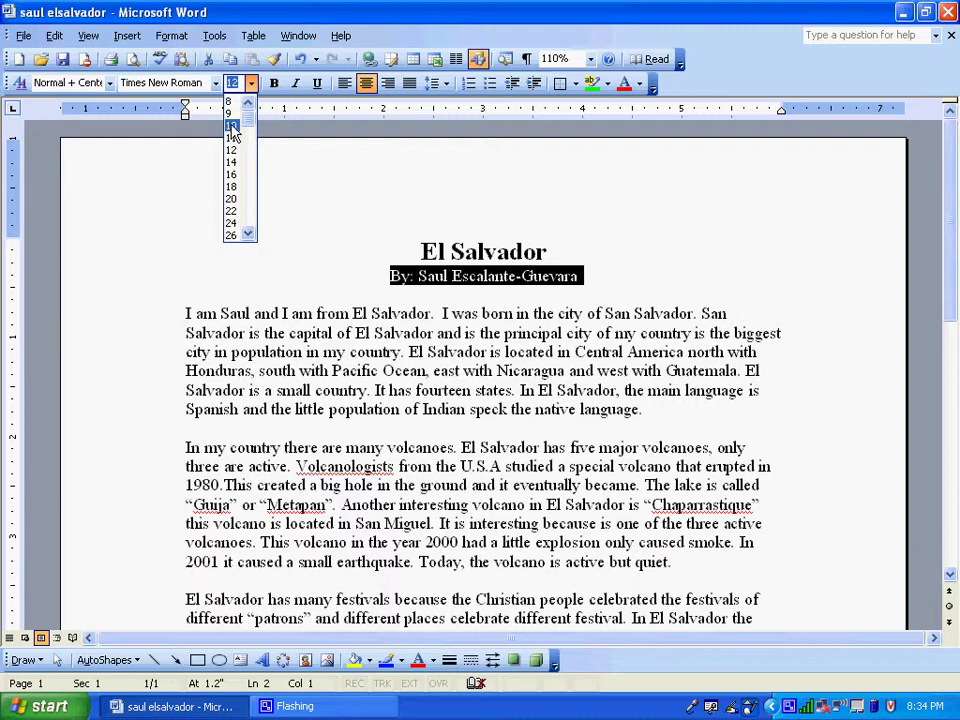
click(232, 128)
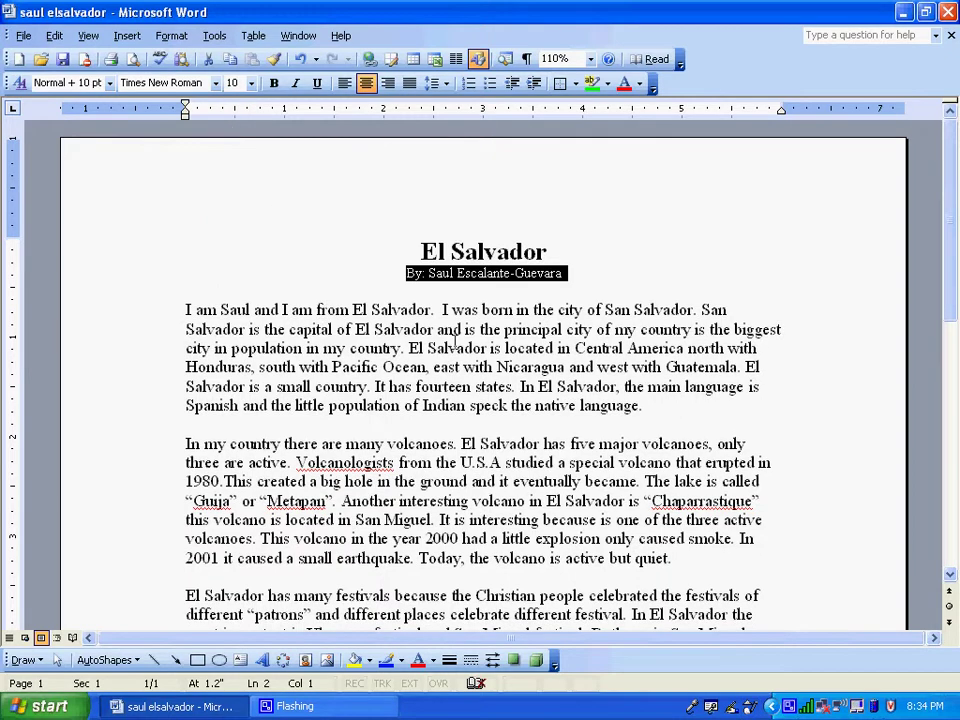
click(318, 188)
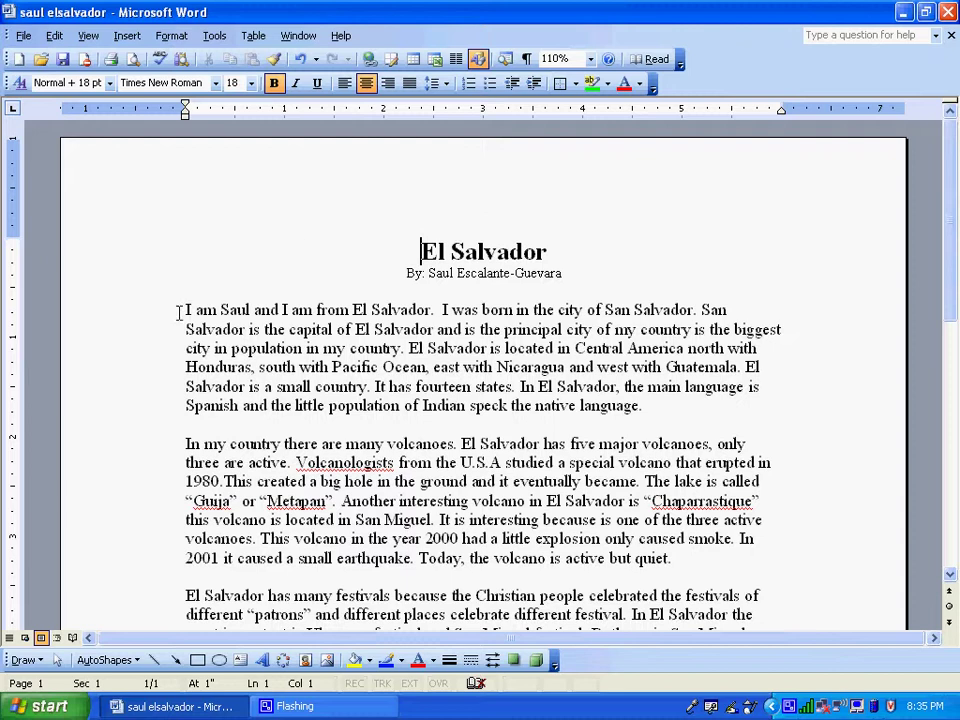
drag(184, 309, 470, 481)
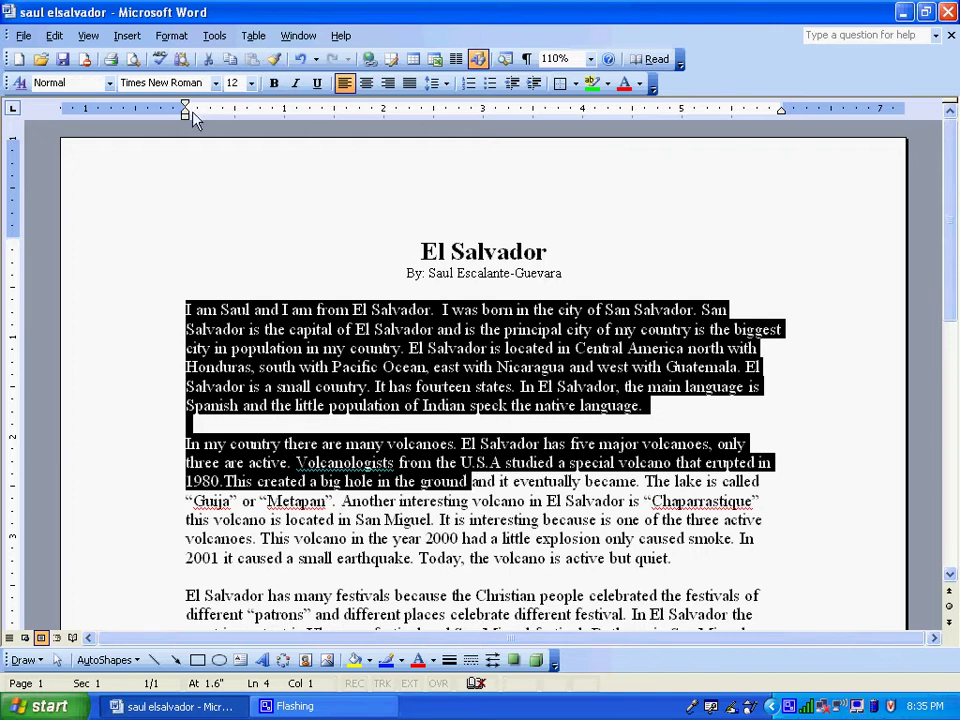
click(185, 313)
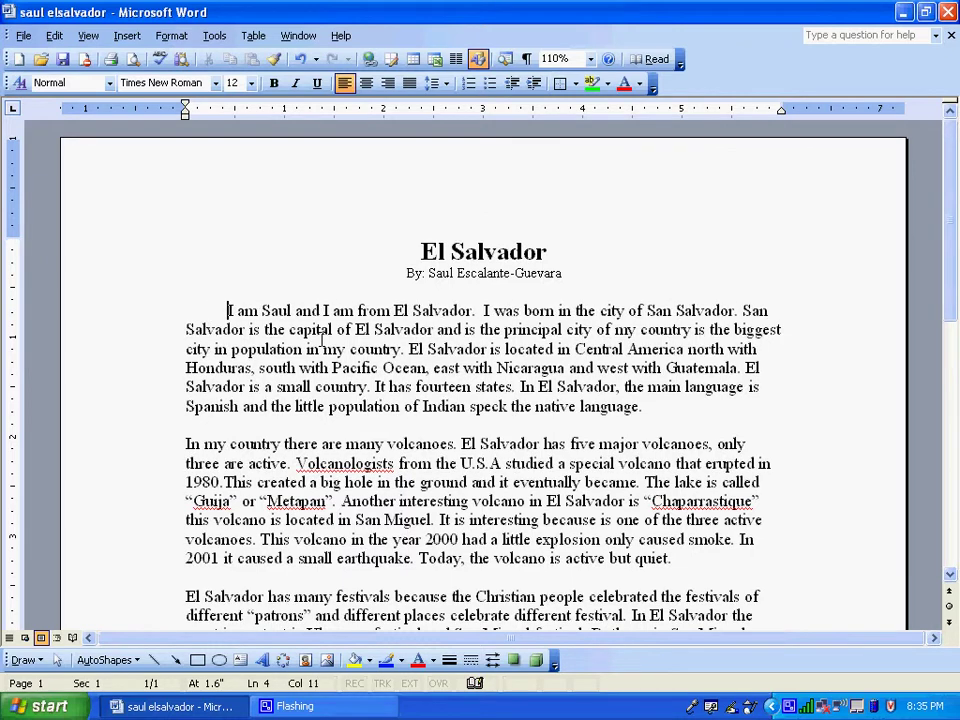
key(BackSpace)
key(BackSpace)
key(BackSpace)
key(BackSpace)
key(BackSpace)
key(BackSpace)
key(BackSpace)
key(BackSpace)
key(BackSpace)
key(BackSpace)
key(BackSpace)
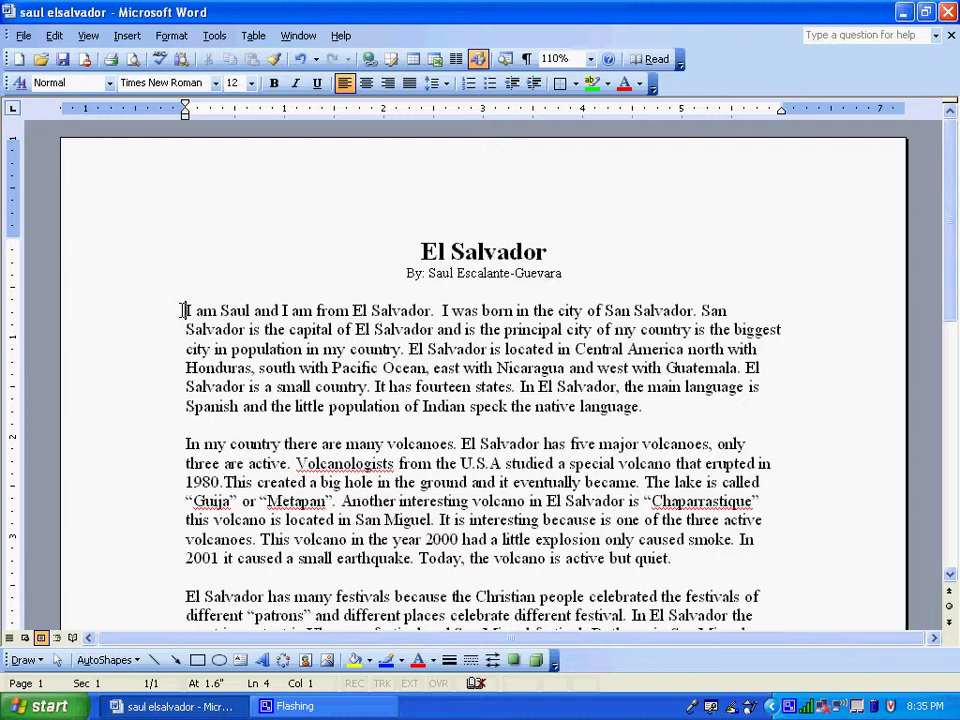
Indent the first line of each of the five body paragraphs by one tab stop, from "I am" through "In conclusion".
key(Tab)
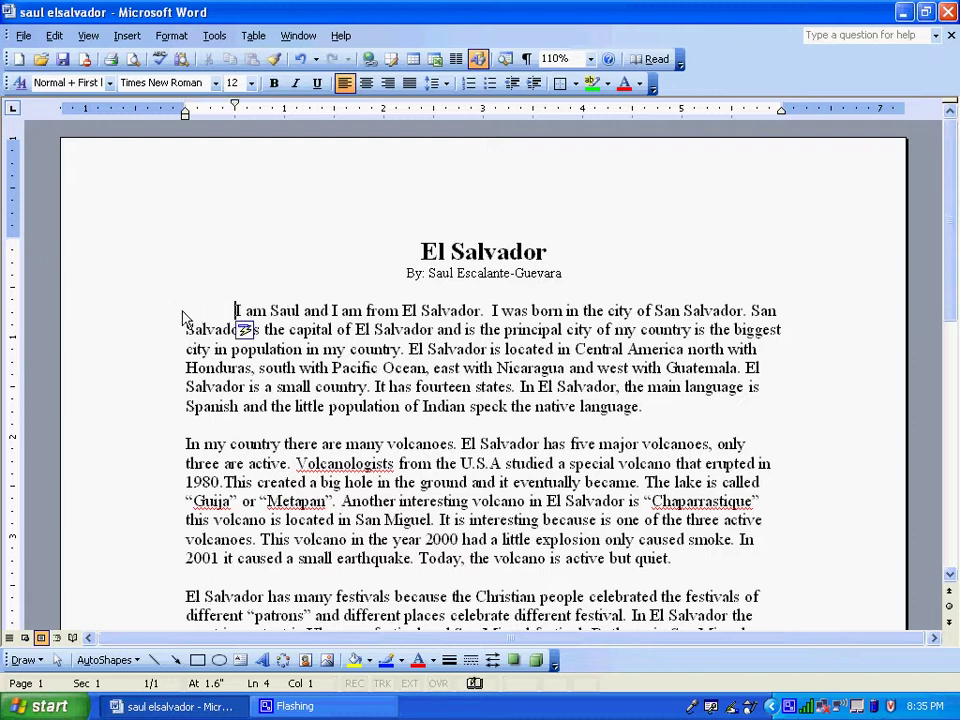
click(184, 443)
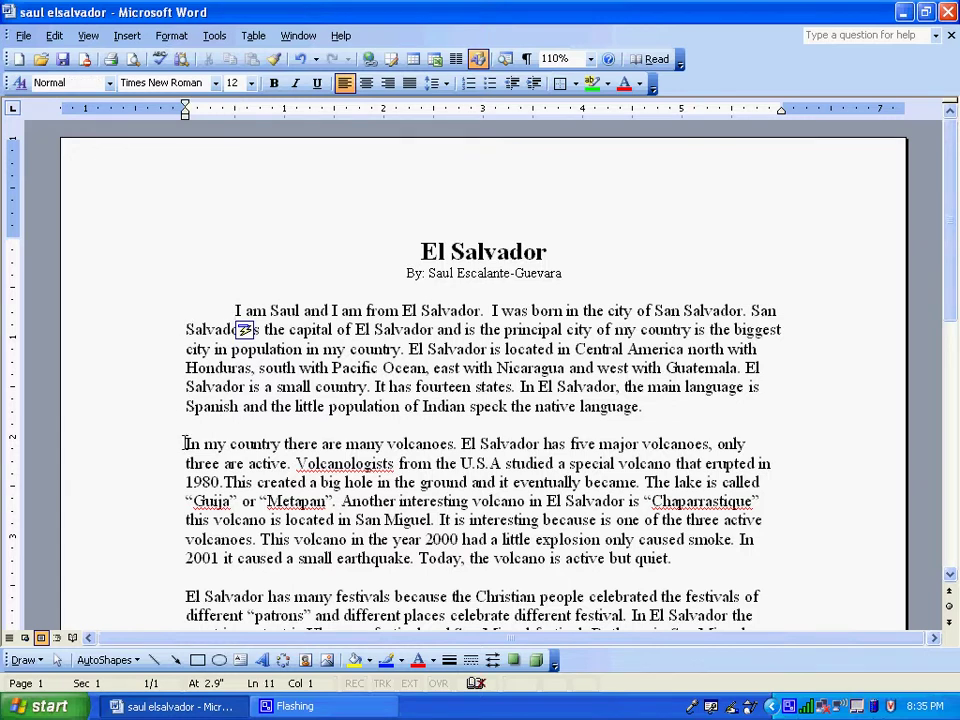
key(Tab)
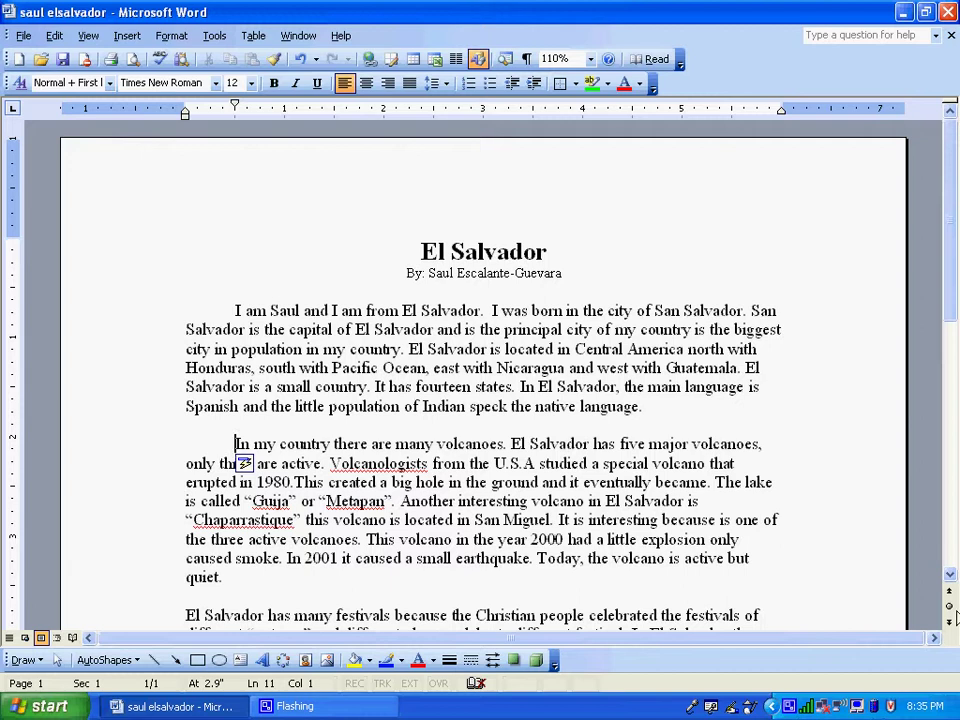
scroll(949, 579, down, 4)
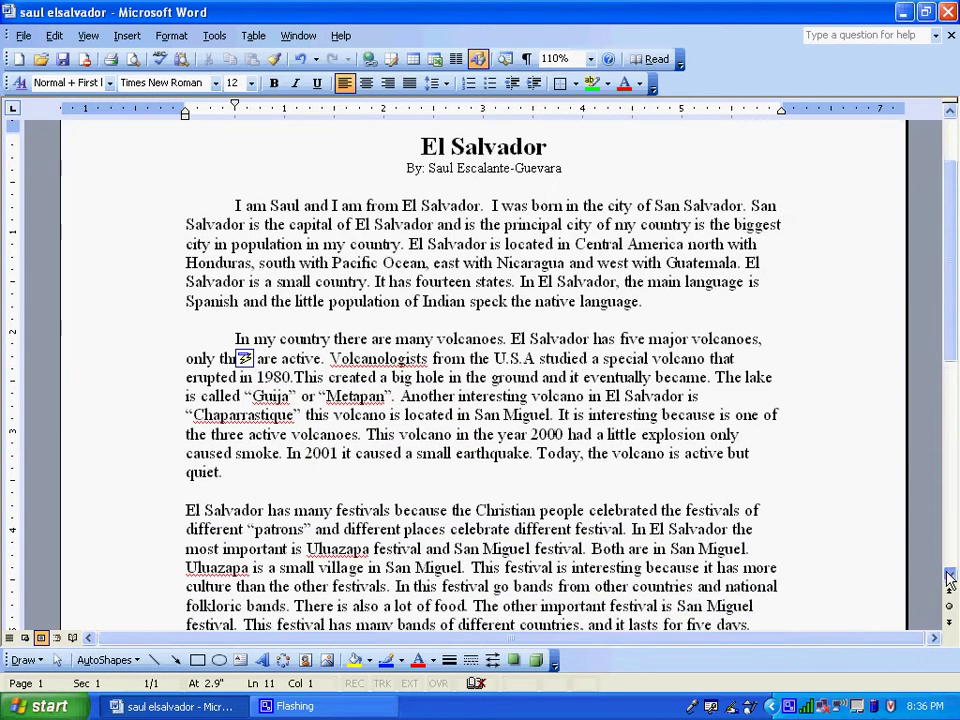
scroll(949, 579, down, 3)
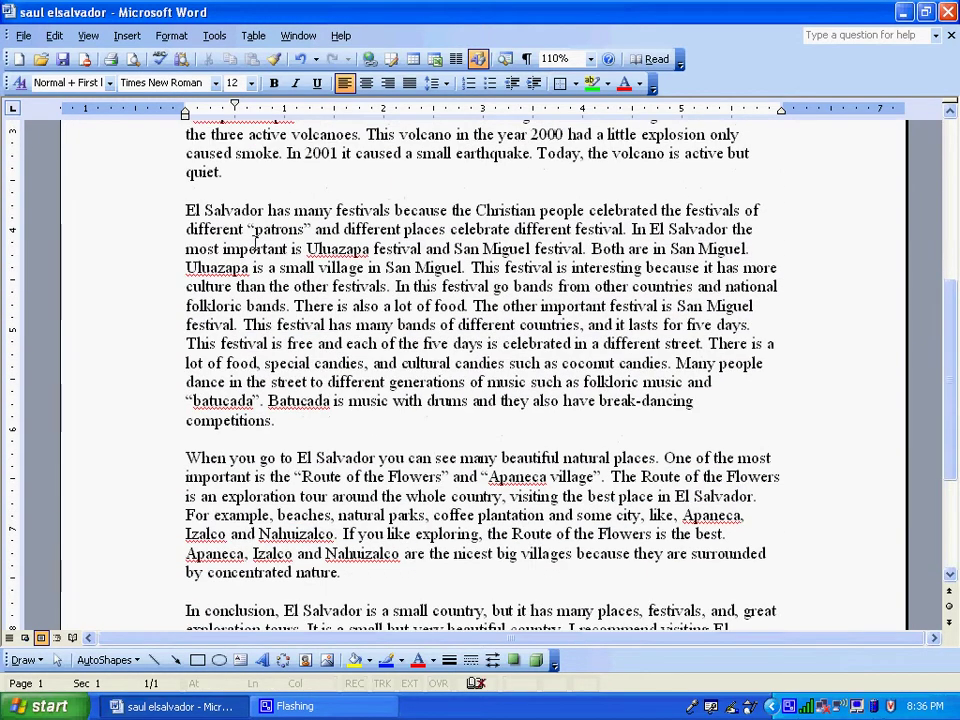
click(186, 210)
key(Tab)
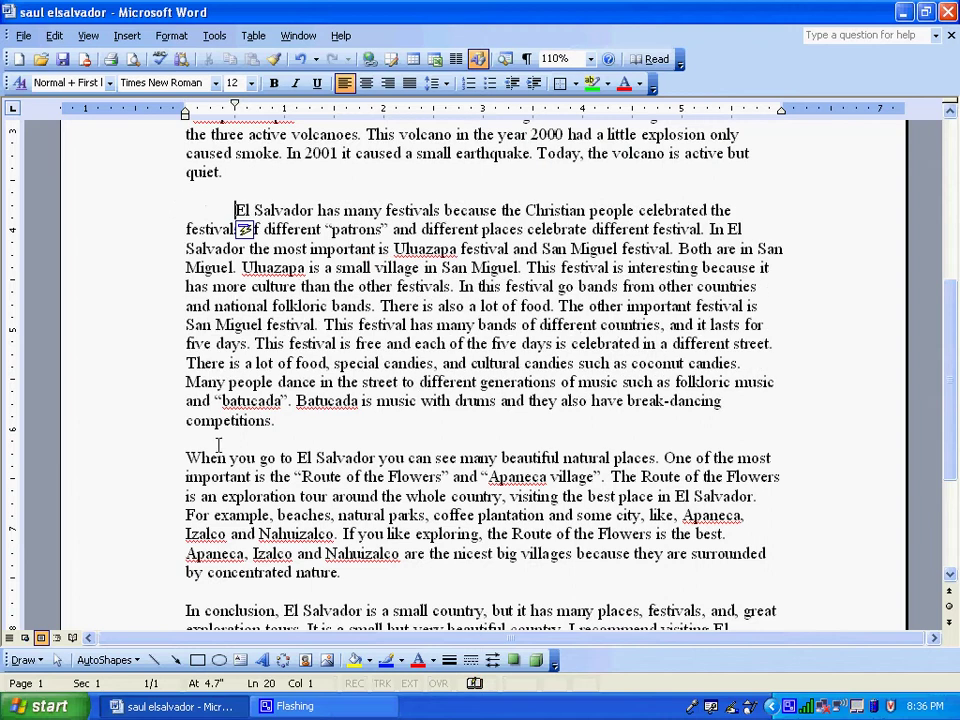
click(187, 458)
key(Tab)
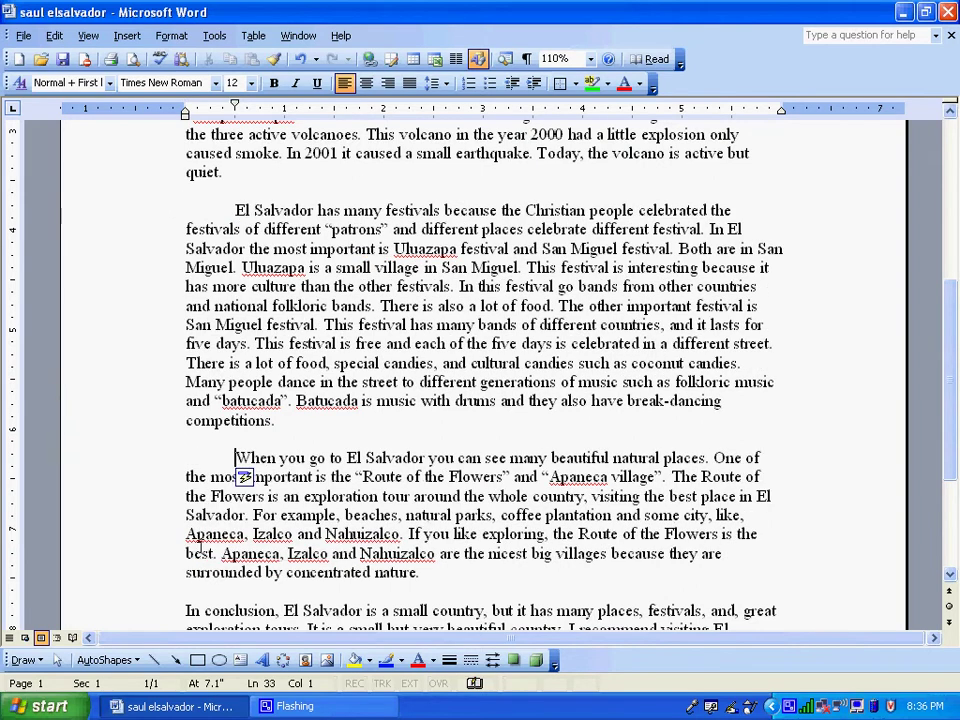
click(185, 610)
key(Tab)
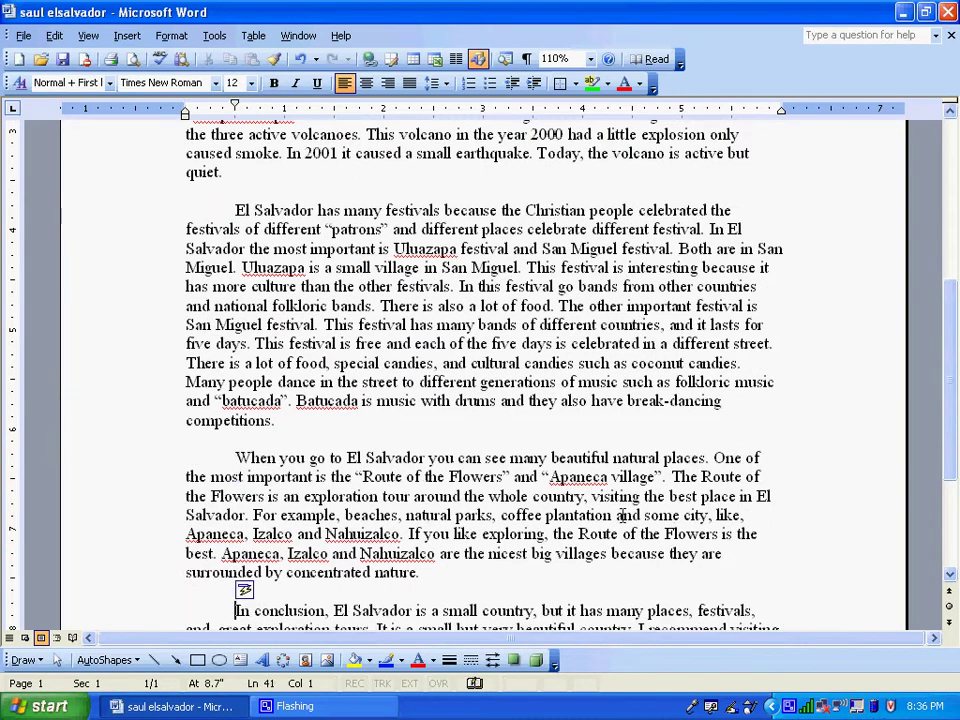
Set the line spacing of the entire document, including title and author line, to Double.
drag(945, 372, 520, 250)
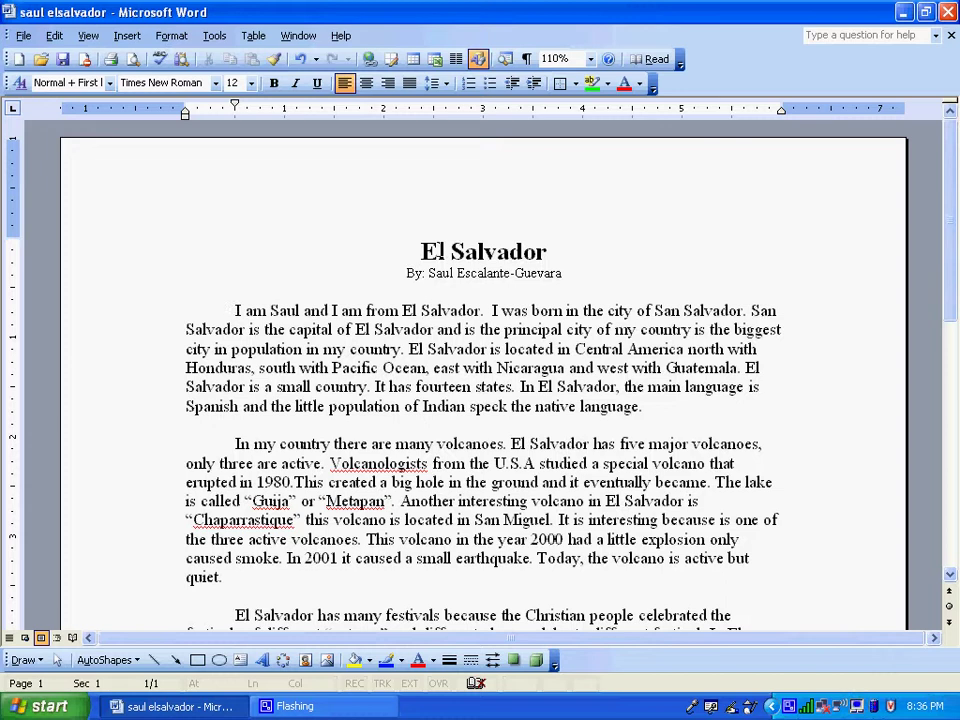
click(418, 250)
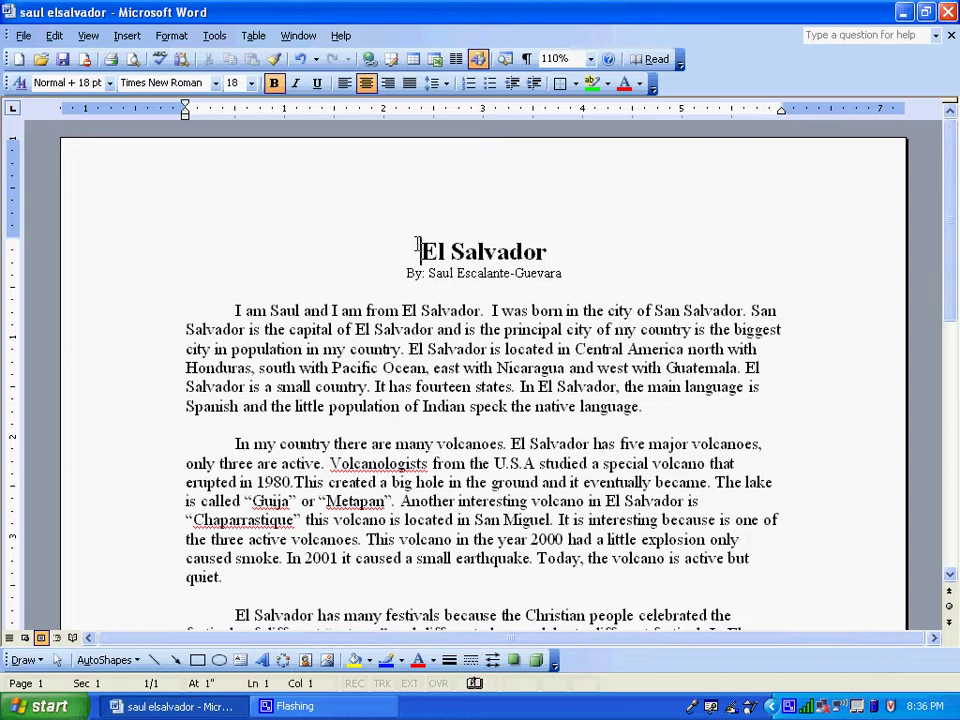
click(55, 36)
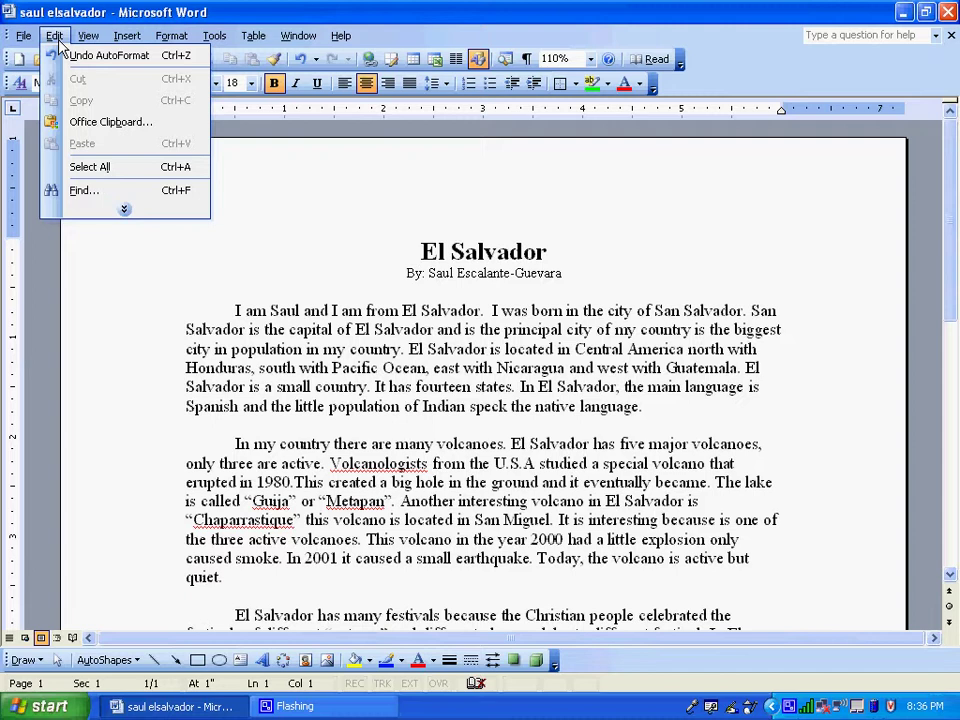
click(95, 168)
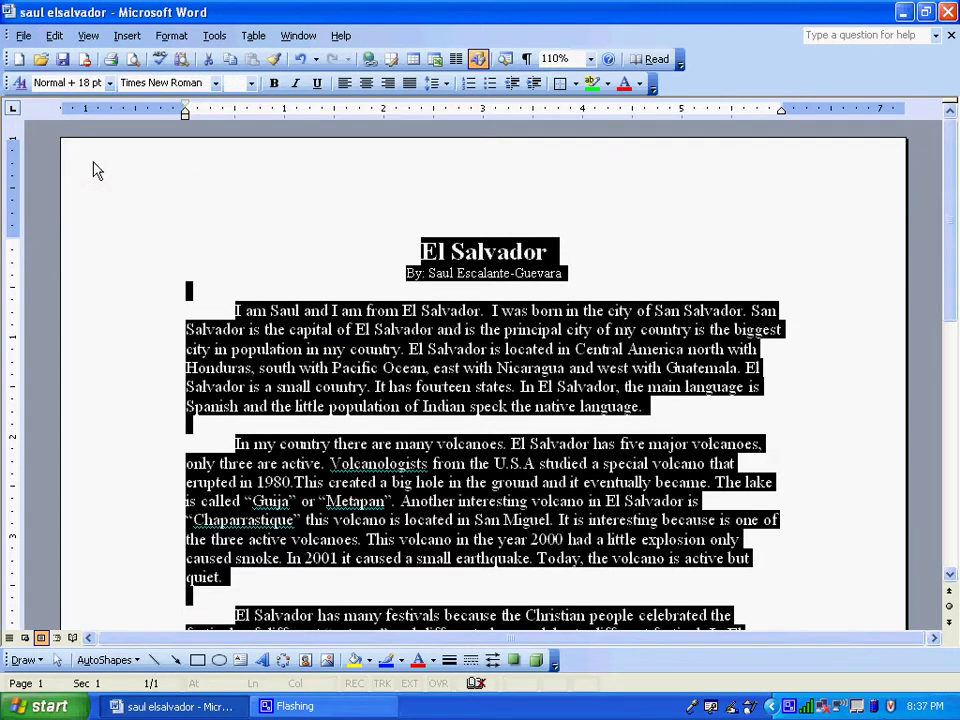
click(165, 37)
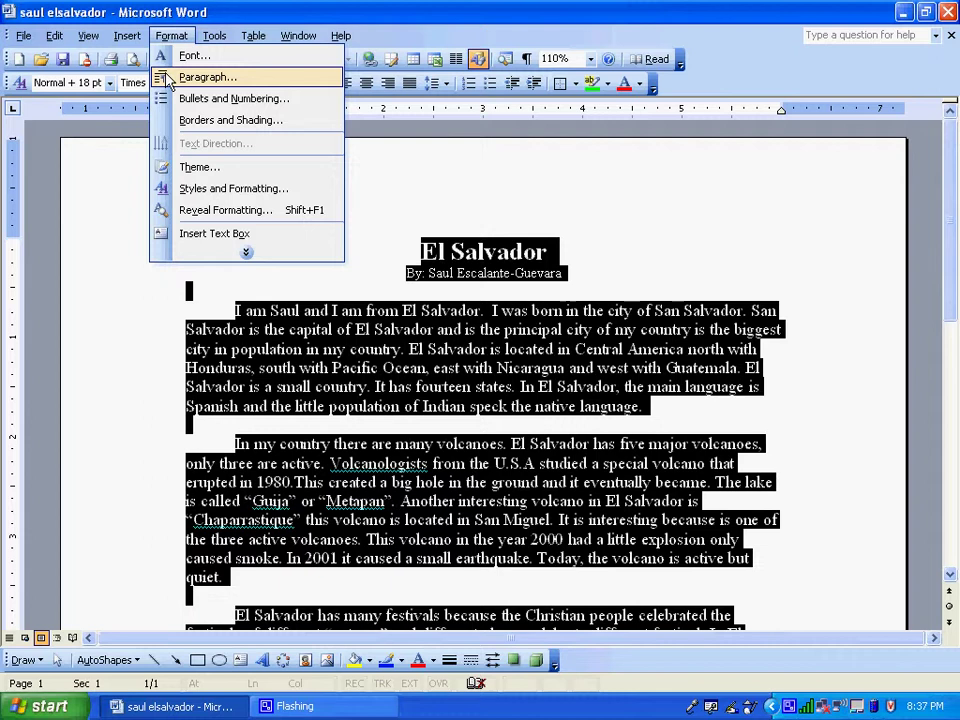
click(164, 78)
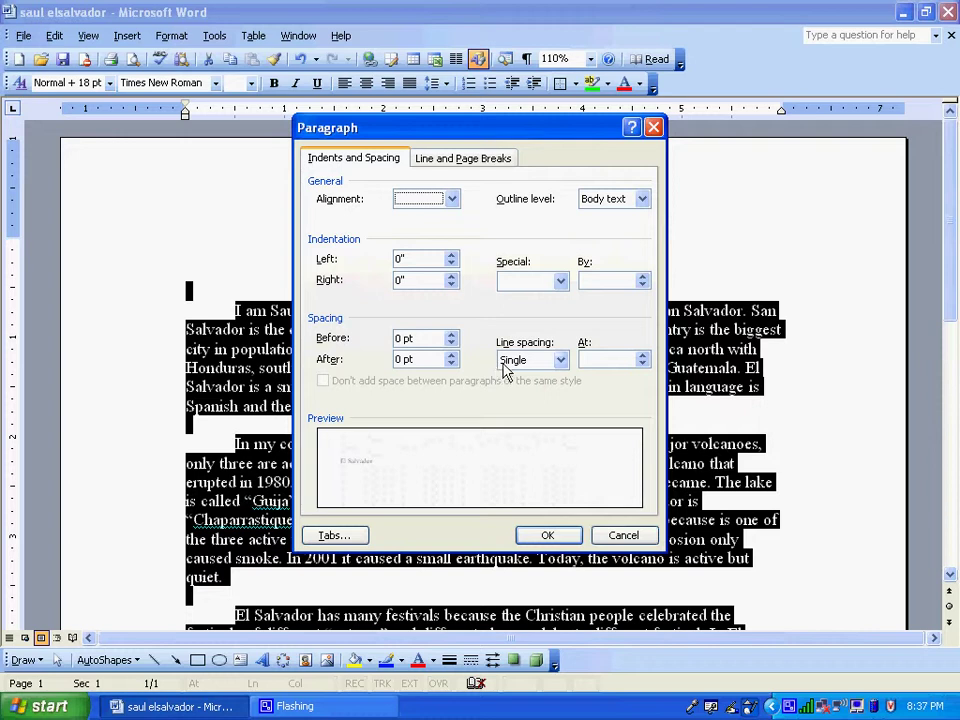
click(559, 366)
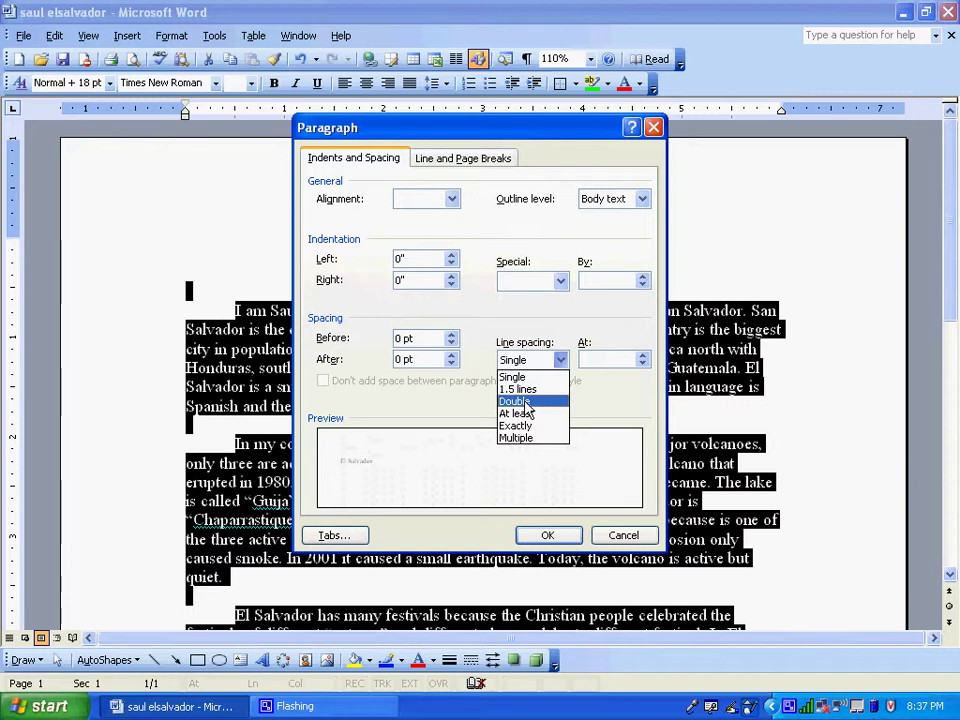
click(525, 403)
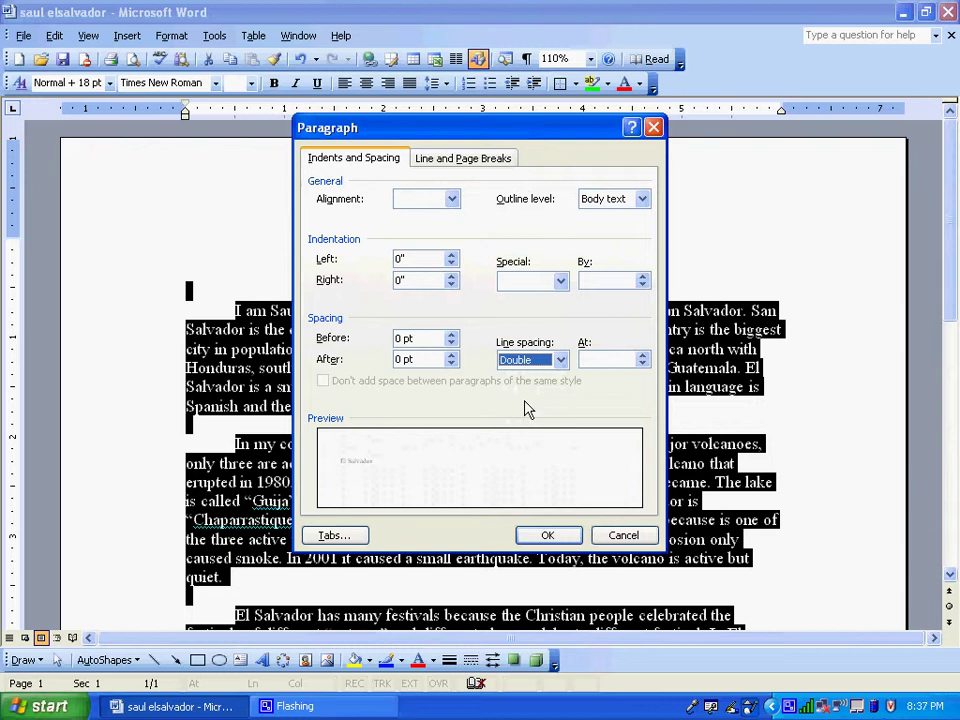
click(547, 535)
click(422, 256)
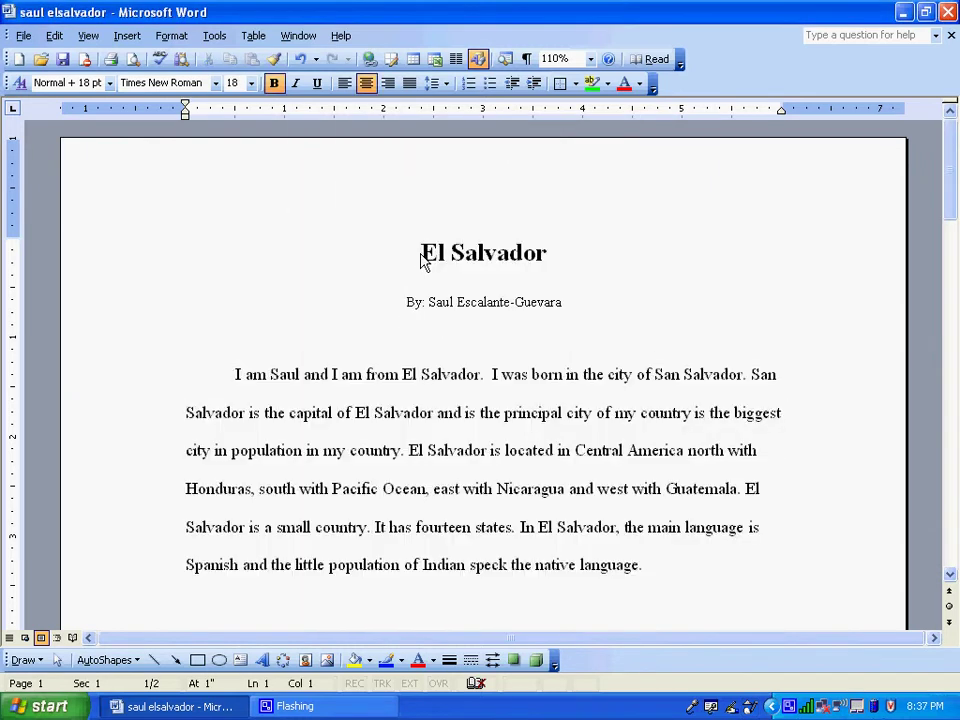
Save the formatted essay under its existing file name.
drag(953, 158, 830, 147)
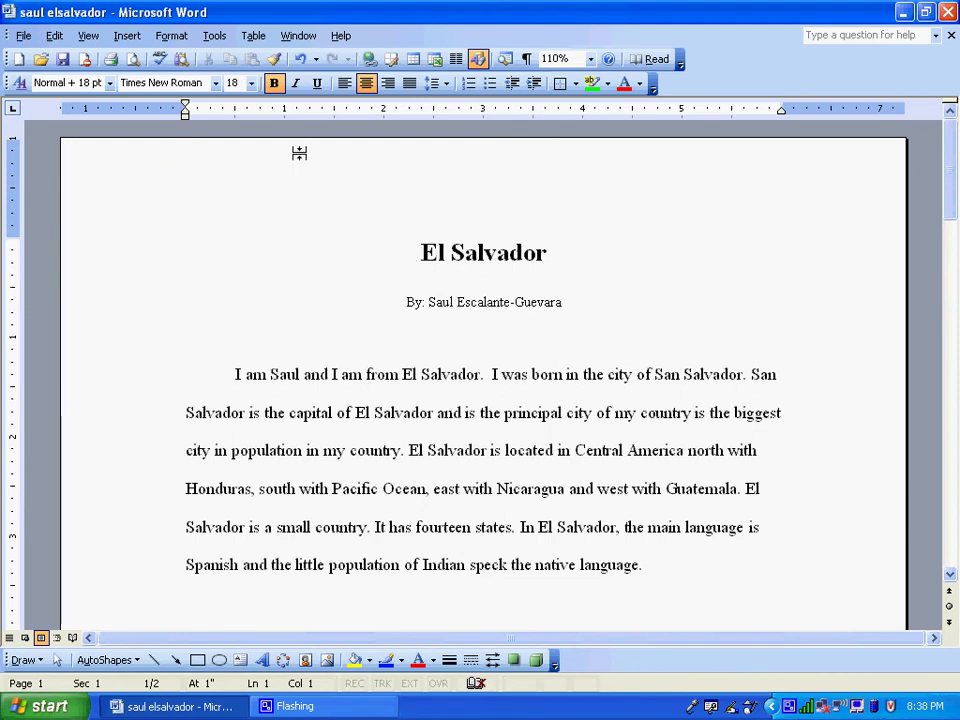
click(22, 36)
click(67, 122)
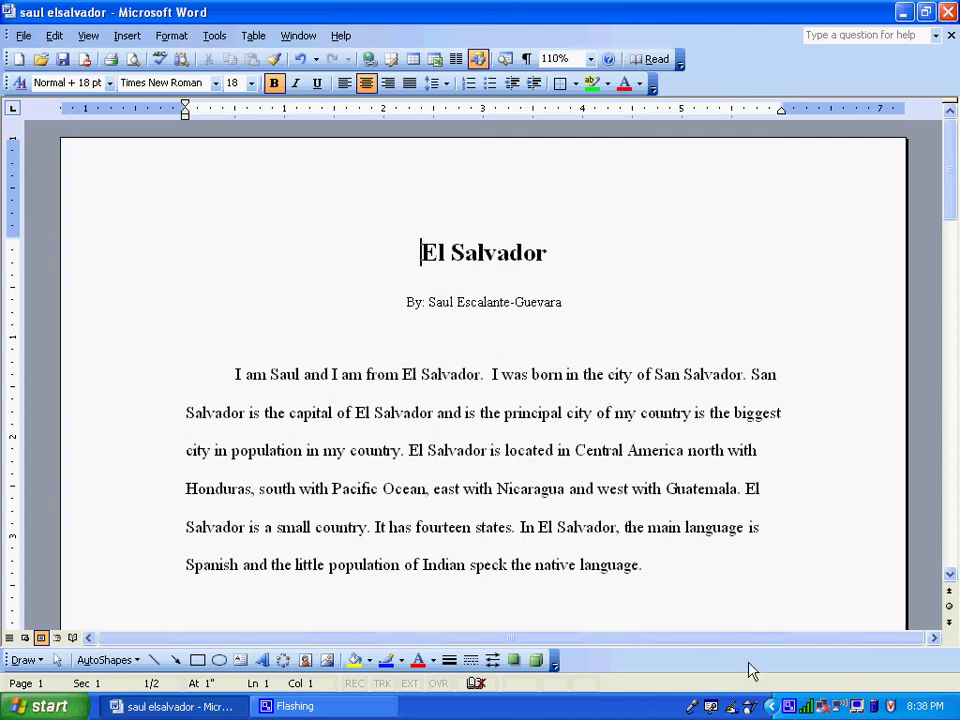
right_click(790, 706)
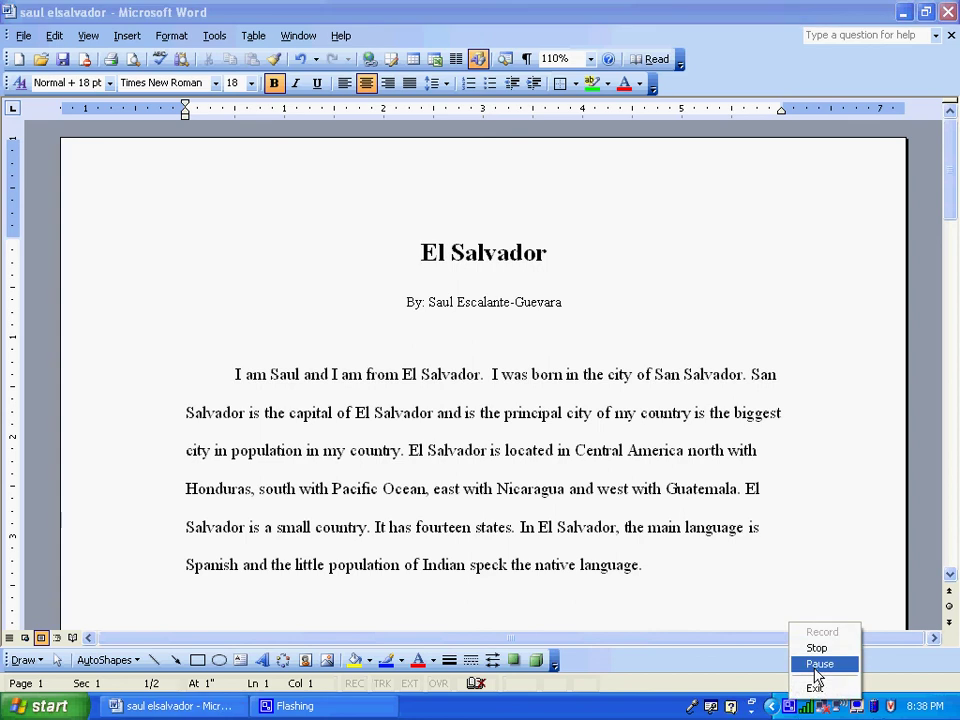